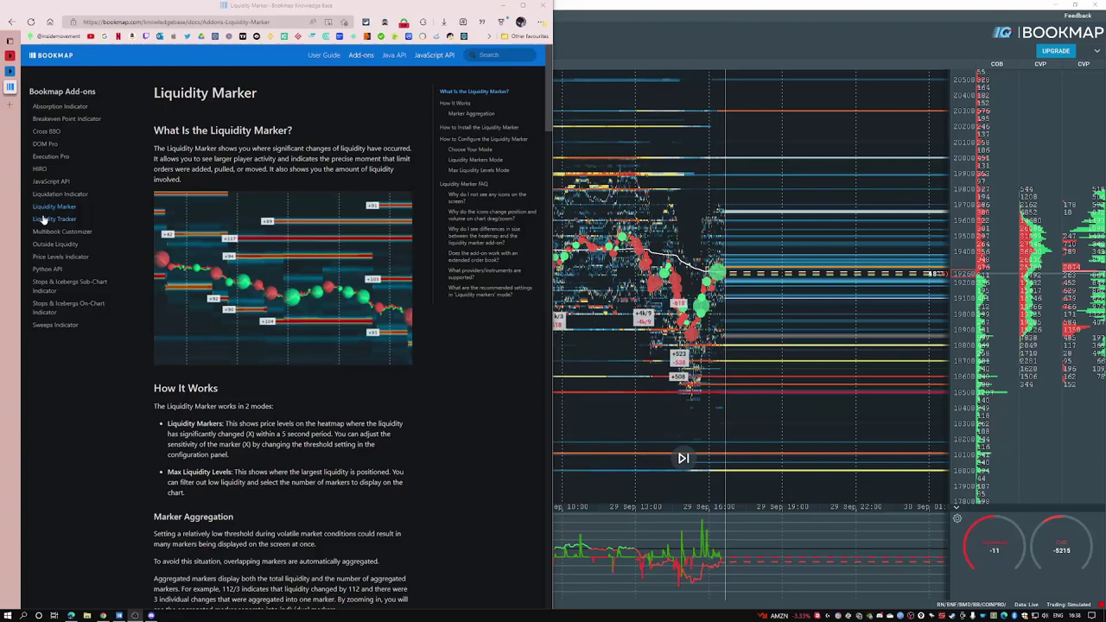
# Scroll through the Liquidity Marker article's 'How to Install the Liquidity Marker' instructions
pyautogui.scroll(-15, 253, 255)
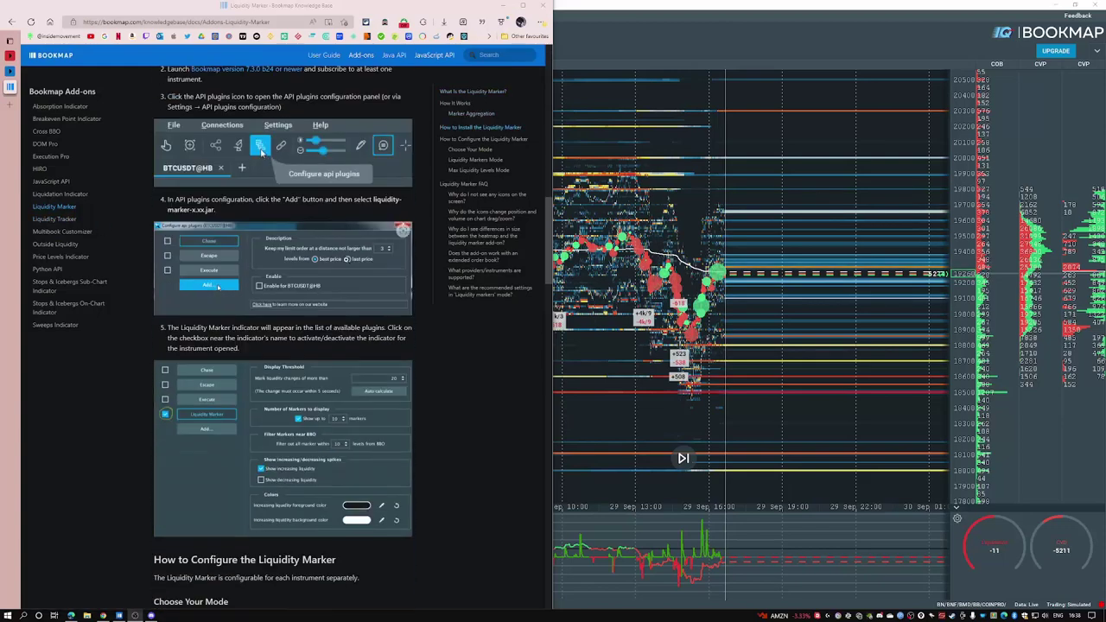
pyautogui.scroll(5, 232, 121)
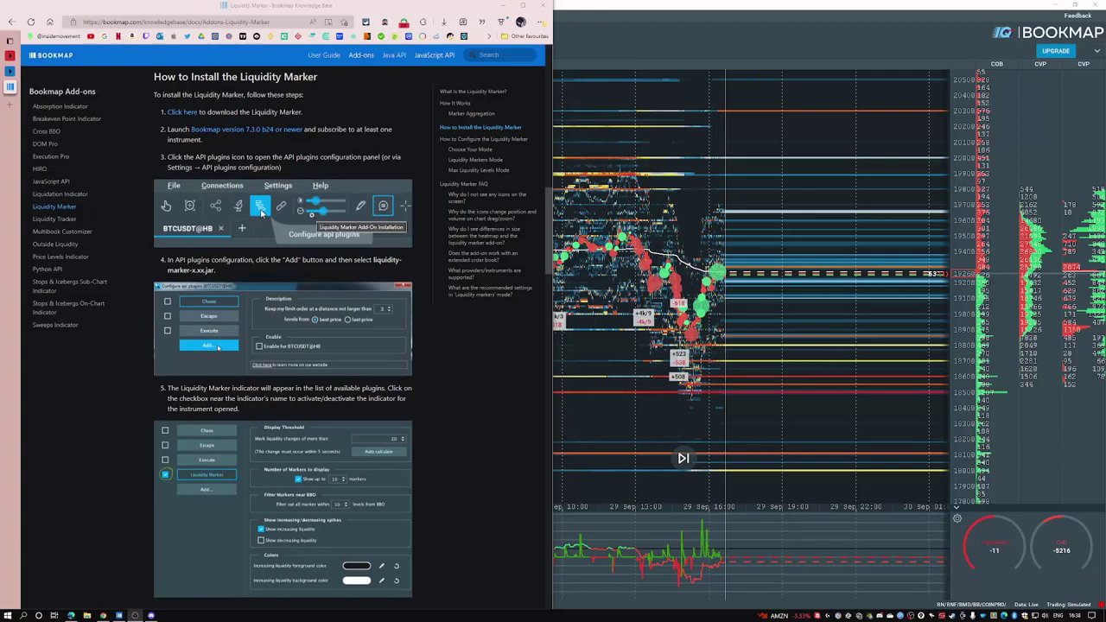
# Open the Liquidity Marker add-on settings beside the chart and auto-calculate a 500 change threshold
pyautogui.hotkey('alt', 'Tab')
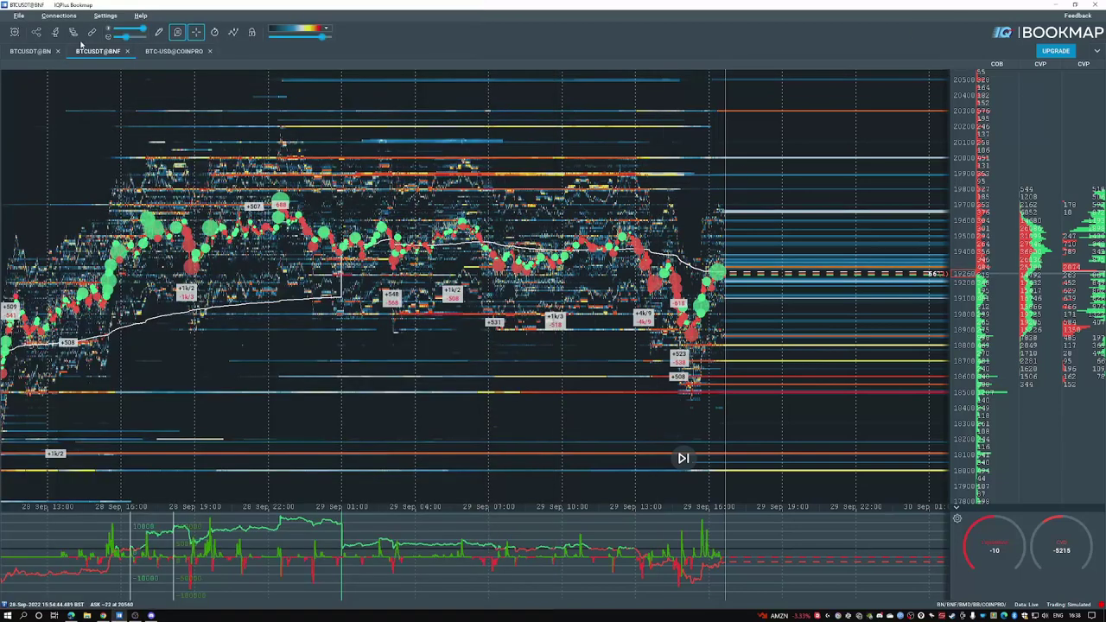
pyautogui.click(73, 32)
pyautogui.moveTo(545, 166); pyautogui.dragTo(276, 111)
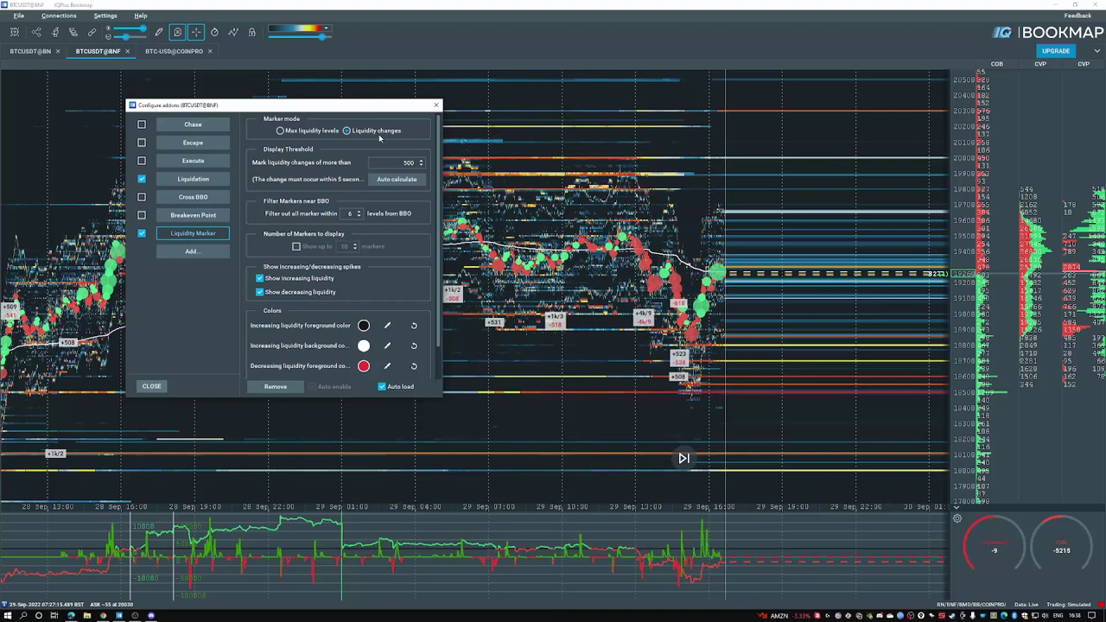
pyautogui.scroll(-1, 351, 157)
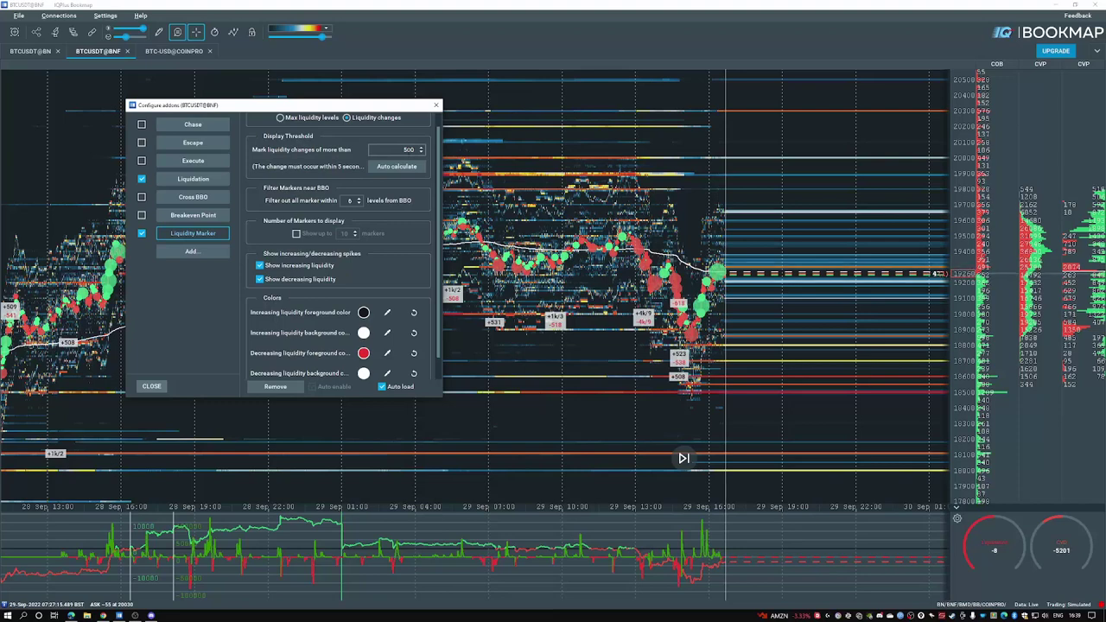
pyautogui.click(393, 170)
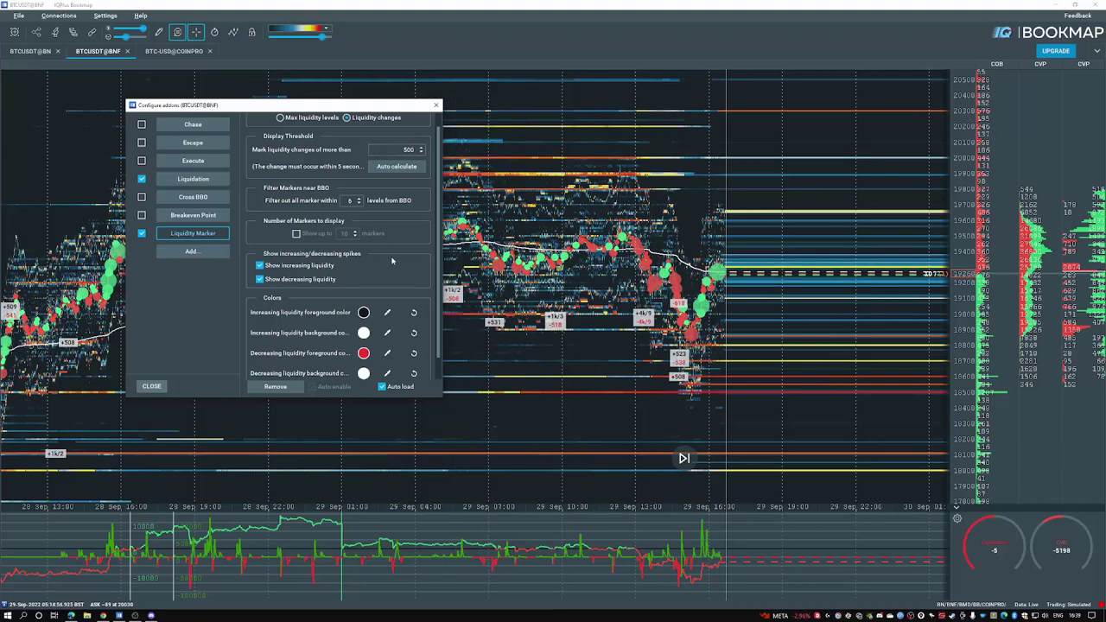
# Review the Liquidity Marker's 6-level BBO filter and increasing/decreasing spike options
pyautogui.scroll(-1, 391, 259)
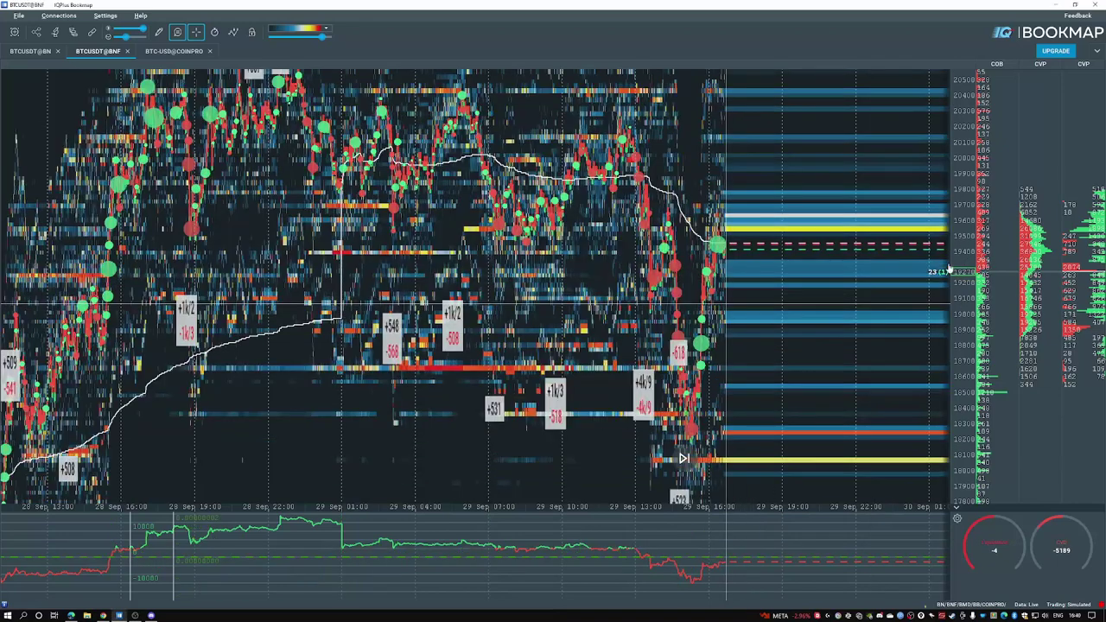
# Zoom the heatmap onto price action from about 11:30 onward, with the add-on settings closed
pyautogui.scroll(5, 951, 270)
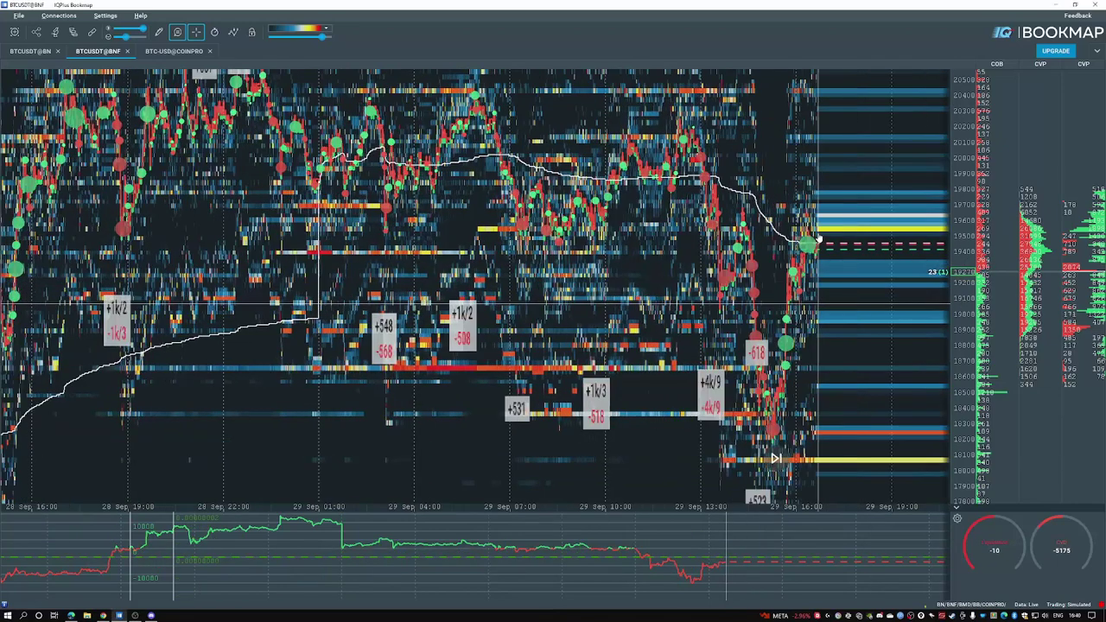
pyautogui.scroll(-3, 967, 164)
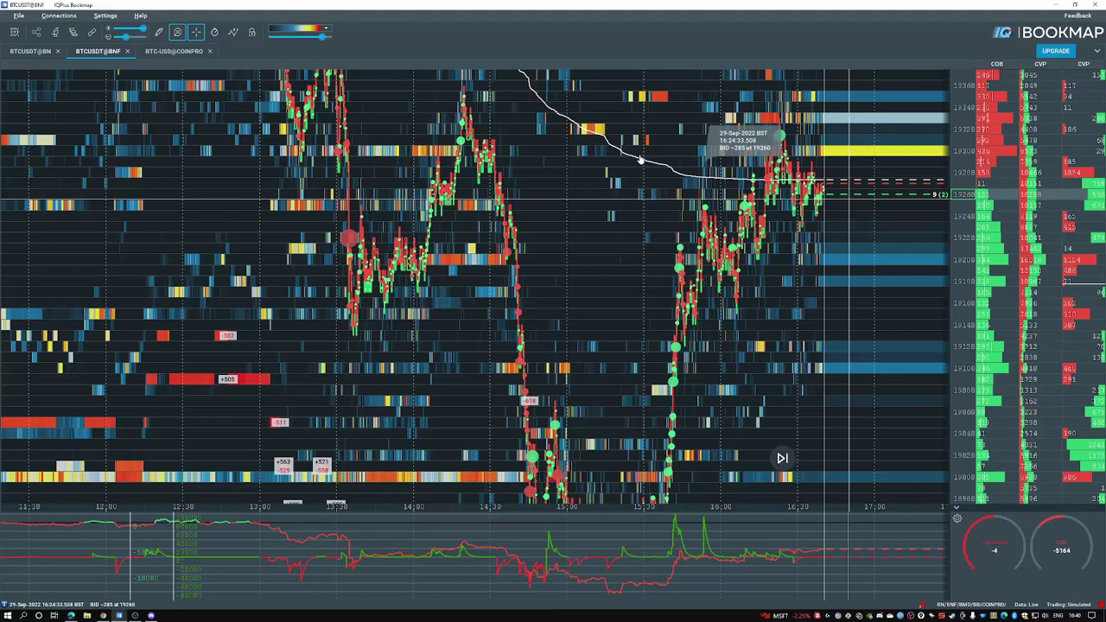
pyautogui.click(73, 32)
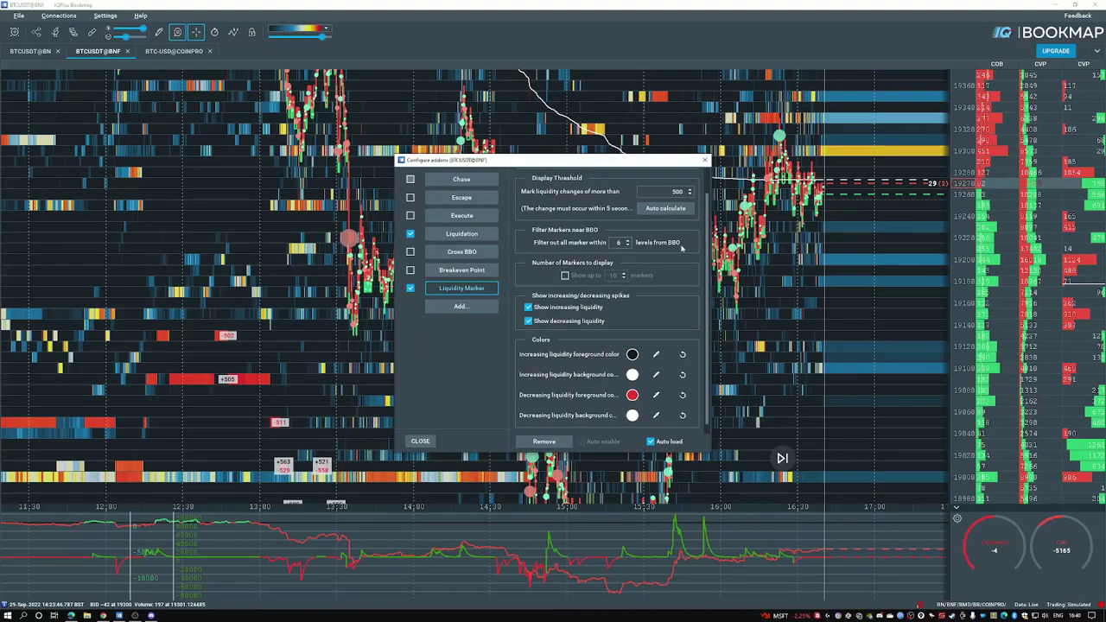
pyautogui.click(721, 151)
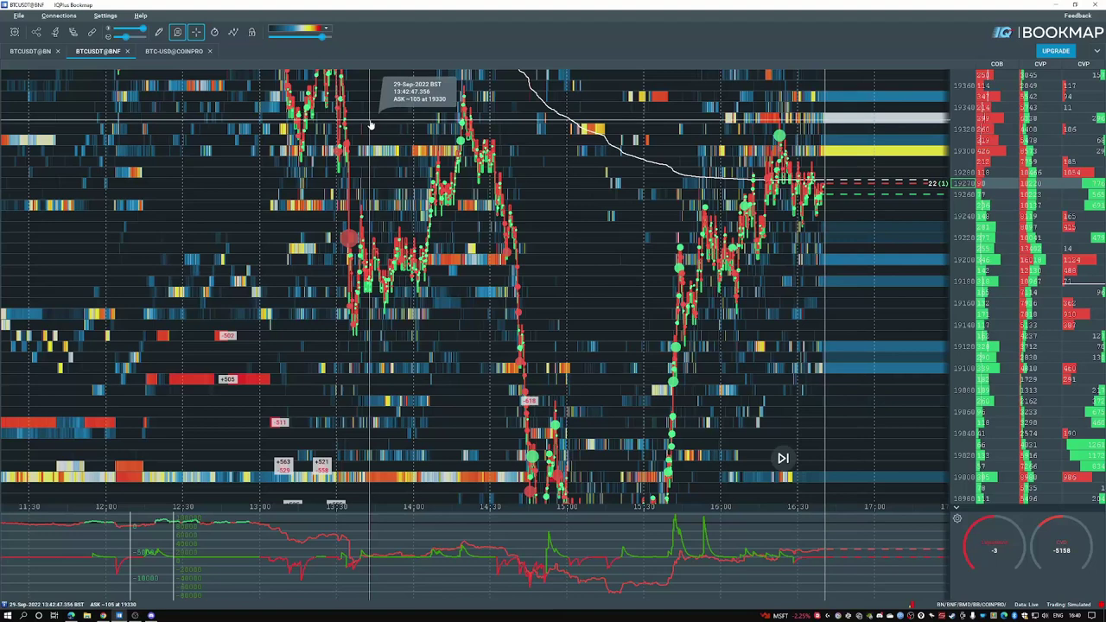
# Step the Liquidity Marker's 'Filter out all marker within' value down from 6 to 3 levels
pyautogui.click(73, 32)
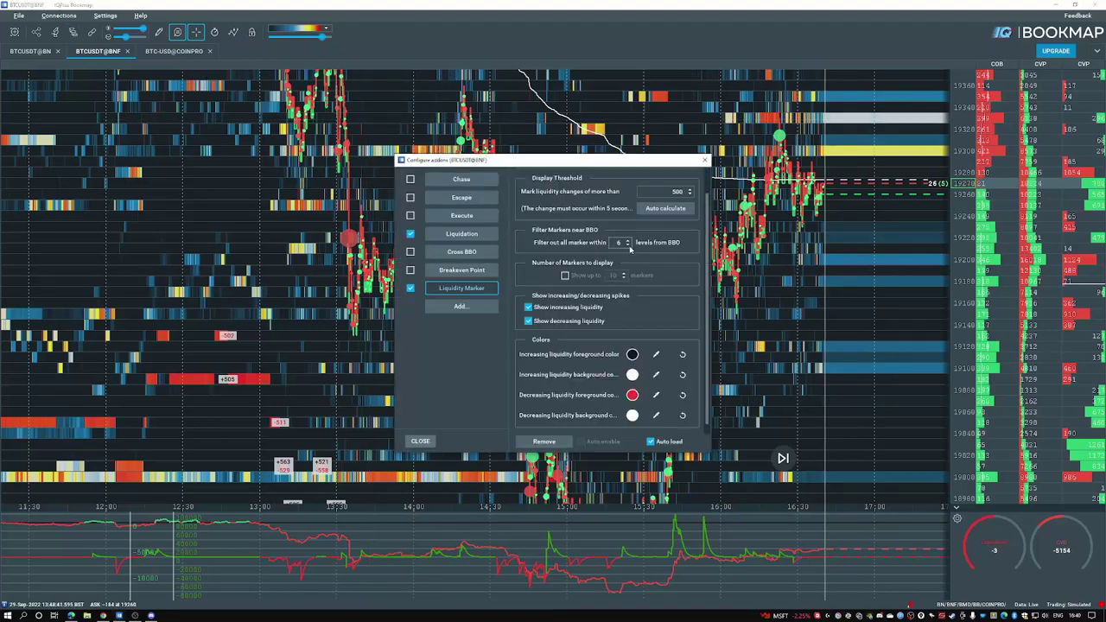
pyautogui.click(627, 245)
pyautogui.click(628, 245)
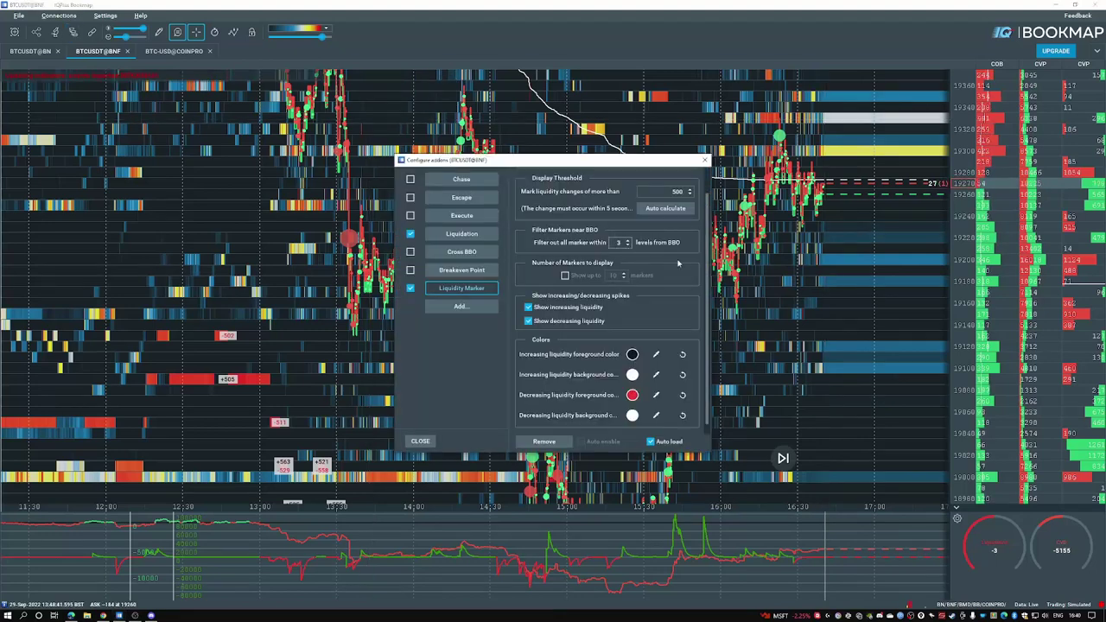
pyautogui.click(629, 245)
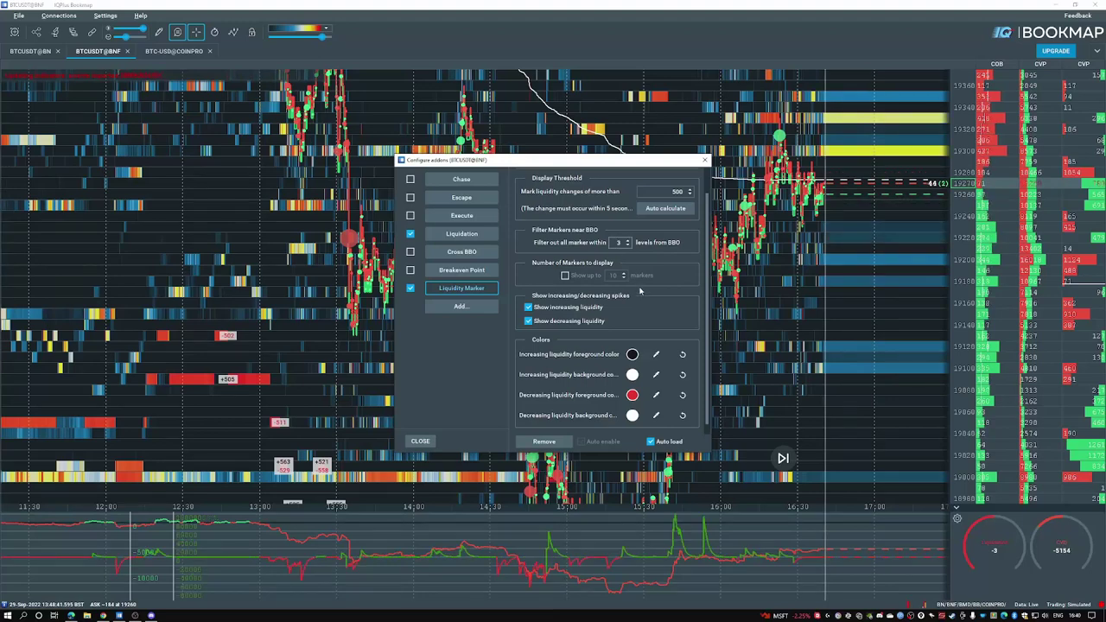
pyautogui.scroll(-1, 641, 291)
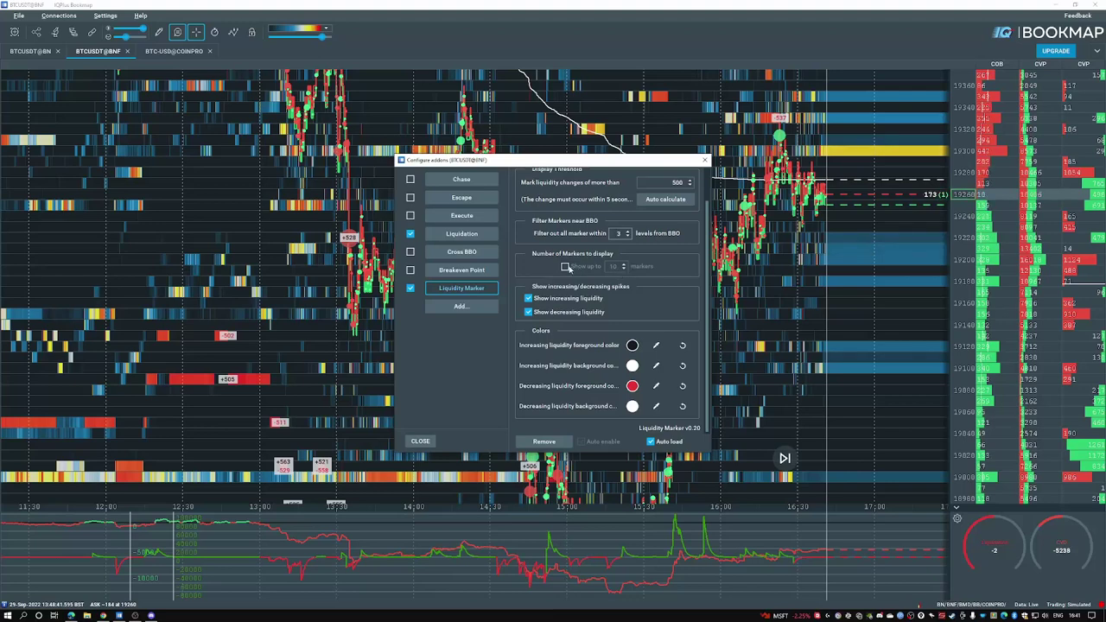
# Try a 'Show up to' marker limit of 11–13, leave it unticked, and close the settings
pyautogui.click(565, 266)
pyautogui.click(623, 264)
pyautogui.click(622, 264)
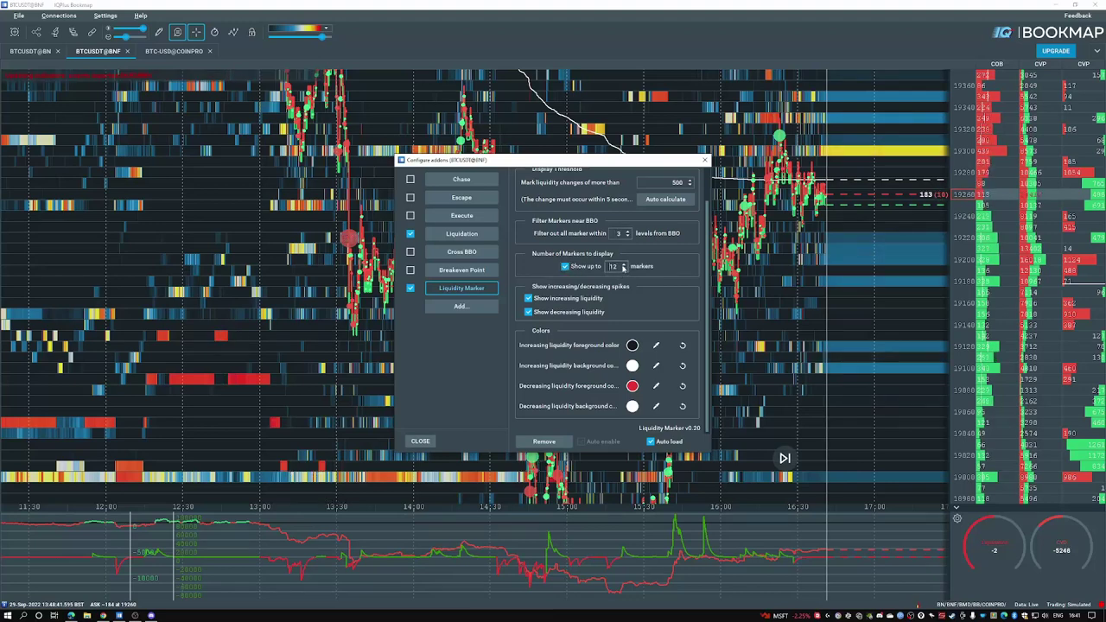
pyautogui.click(623, 264)
pyautogui.click(623, 268)
pyautogui.click(623, 267)
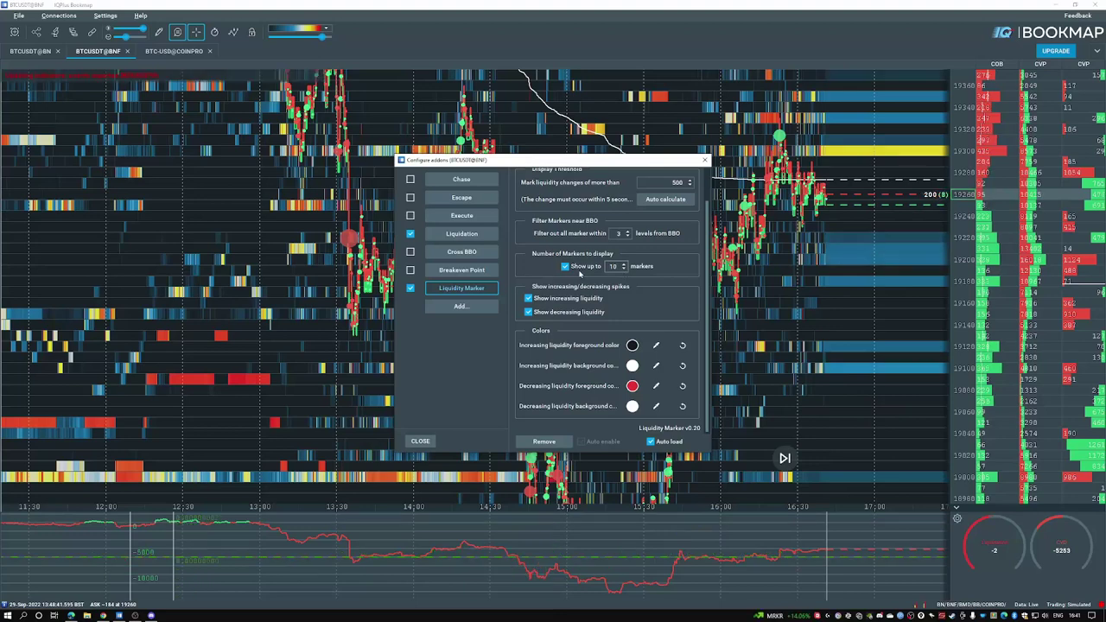
pyautogui.click(570, 267)
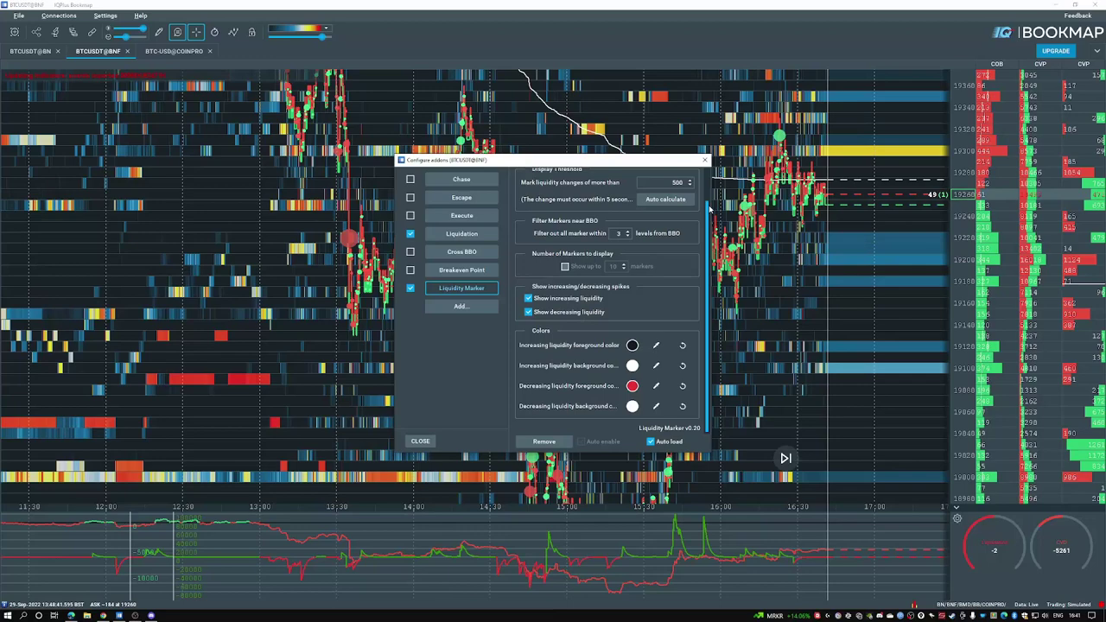
pyautogui.click(704, 160)
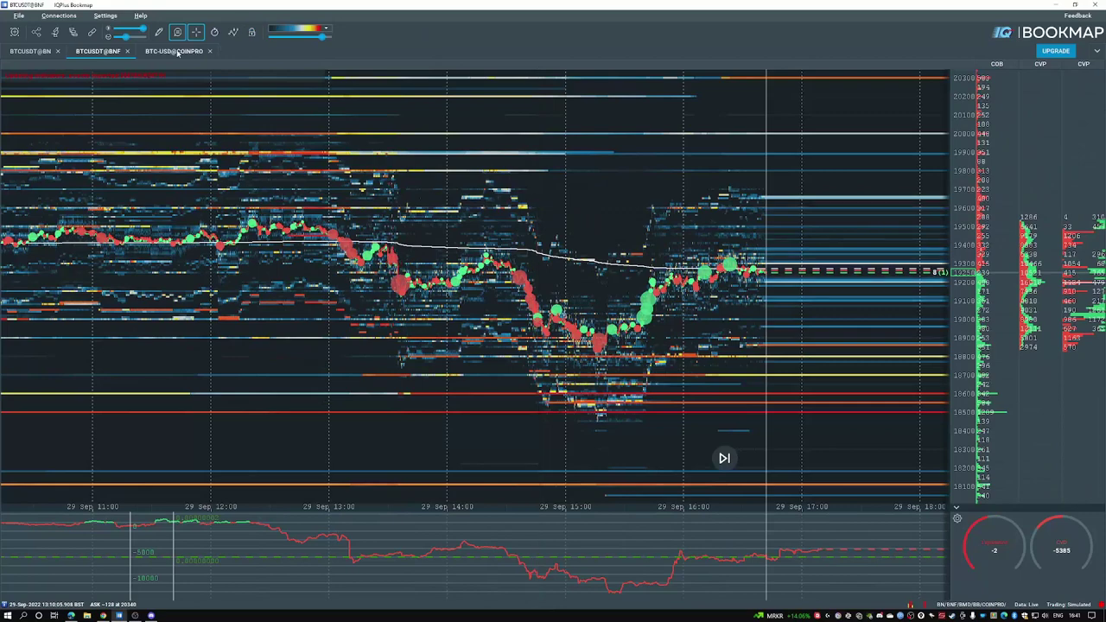
# Switch to BTC-USD@COINPRO and open its Liquidity Marker settings in Max liquidity levels mode
pyautogui.click(176, 51)
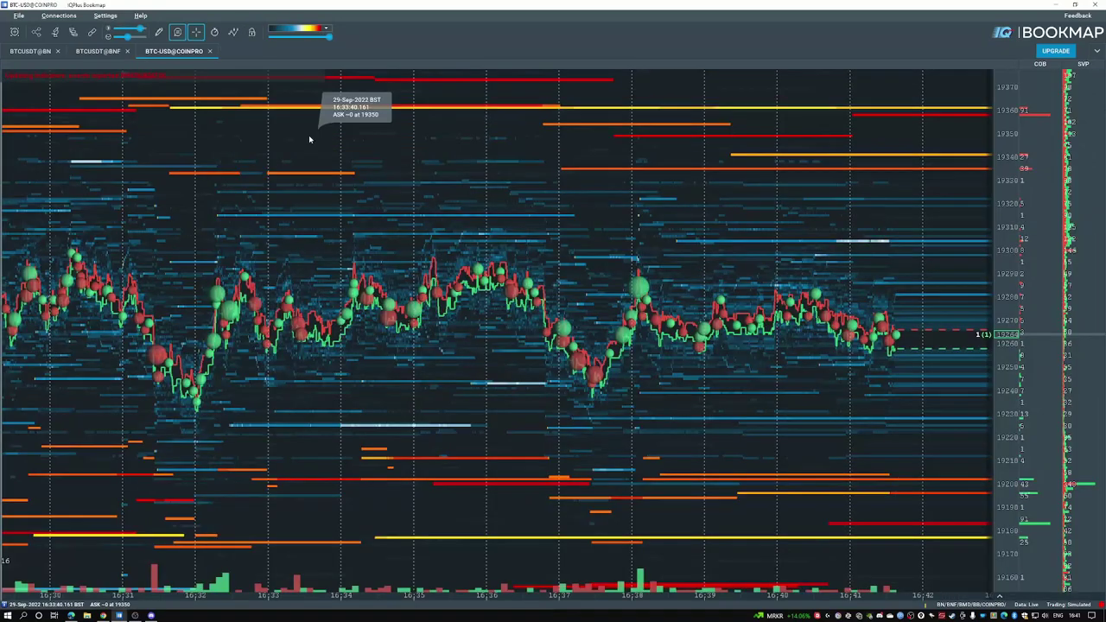
pyautogui.rightClick(308, 136)
pyautogui.click(335, 162)
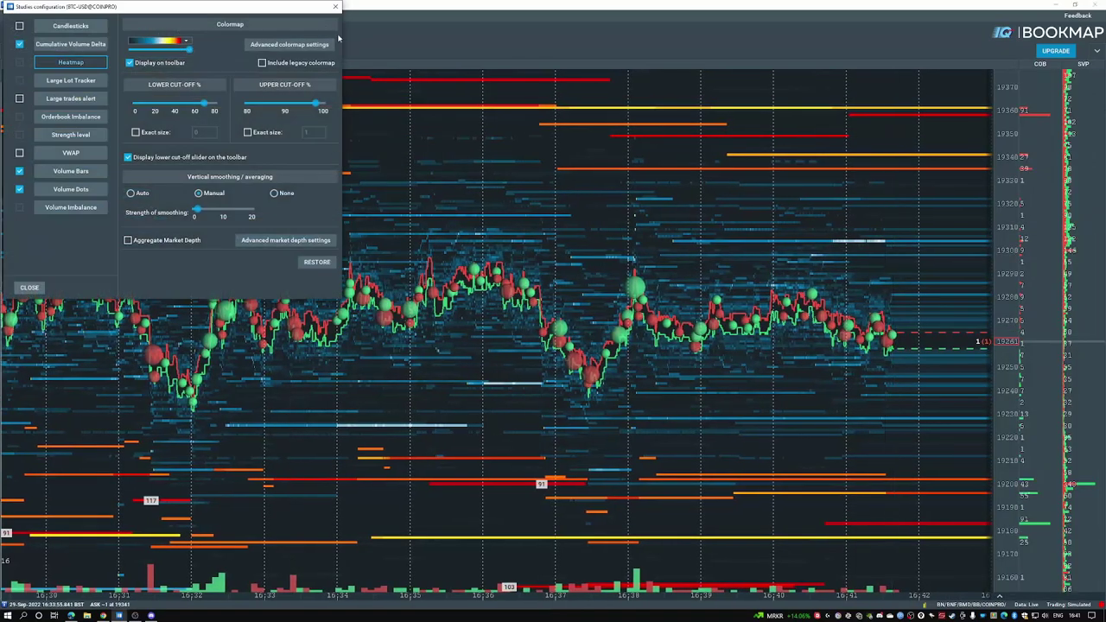
pyautogui.click(335, 6)
pyautogui.click(37, 32)
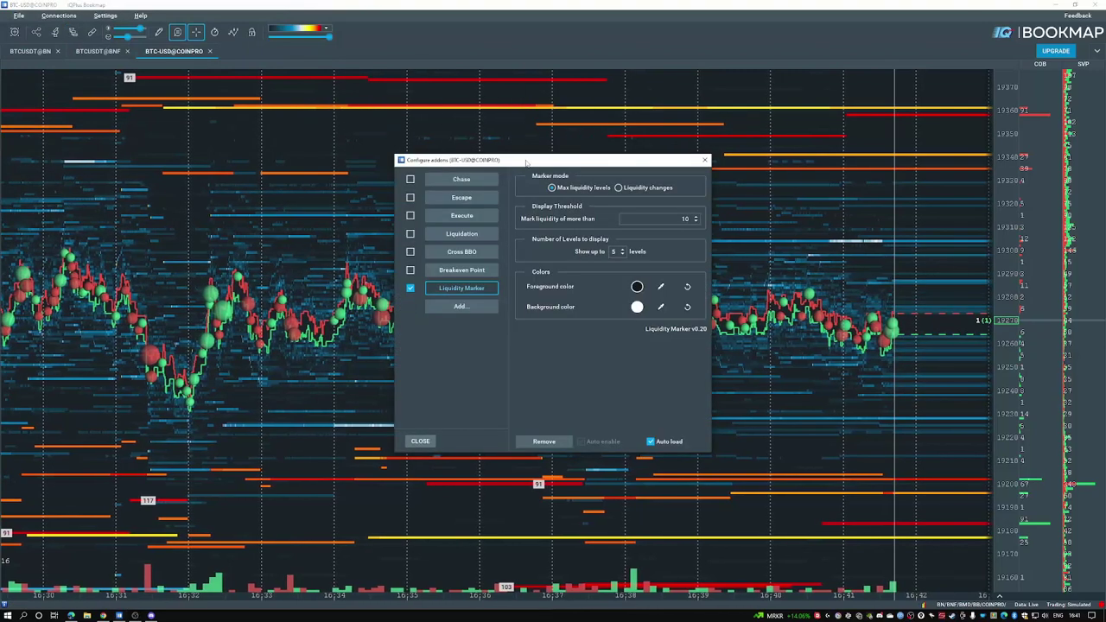
pyautogui.moveTo(527, 162); pyautogui.dragTo(241, 123)
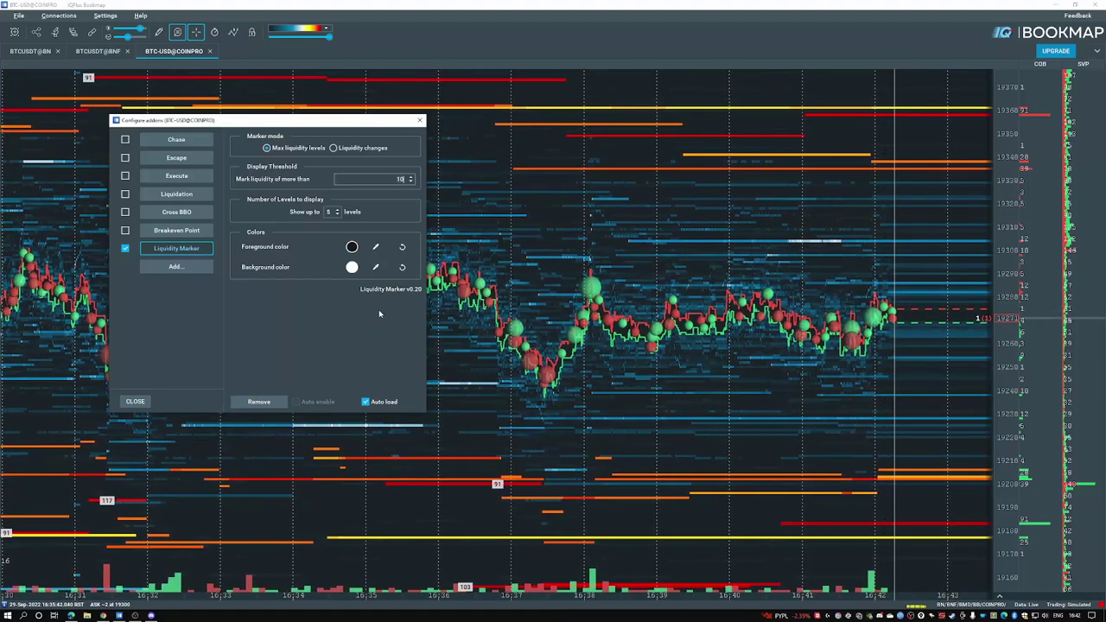
# Set 'Mark liquidity of more than' to 50 and close the add-on settings
pyautogui.press('BackSpace')
pyautogui.press('BackSpace')
pyautogui.write('50')
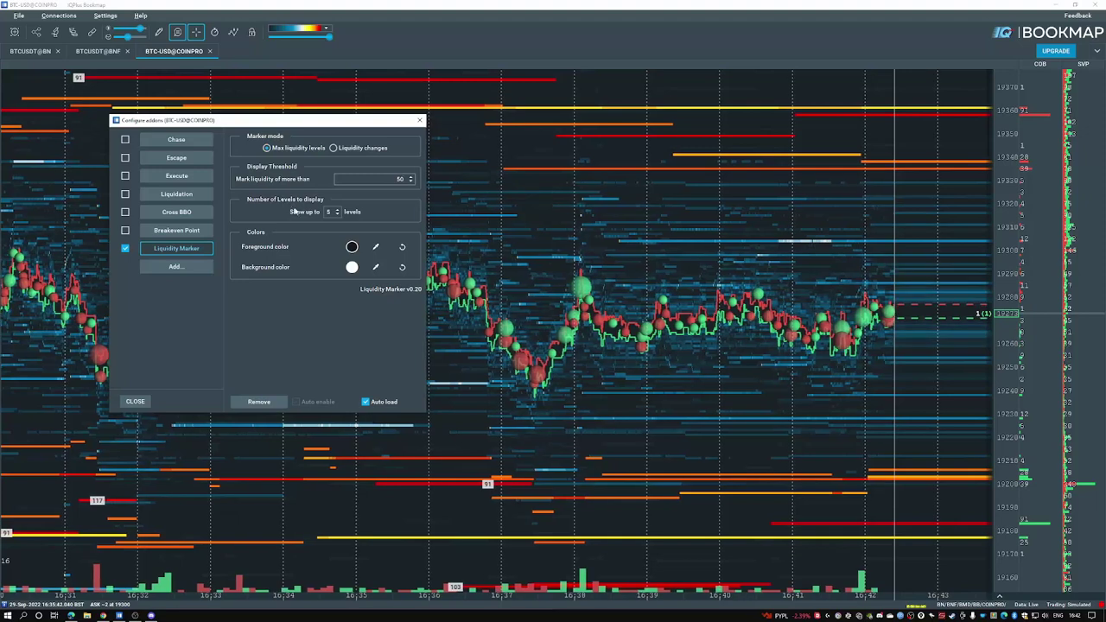
pyautogui.click(420, 121)
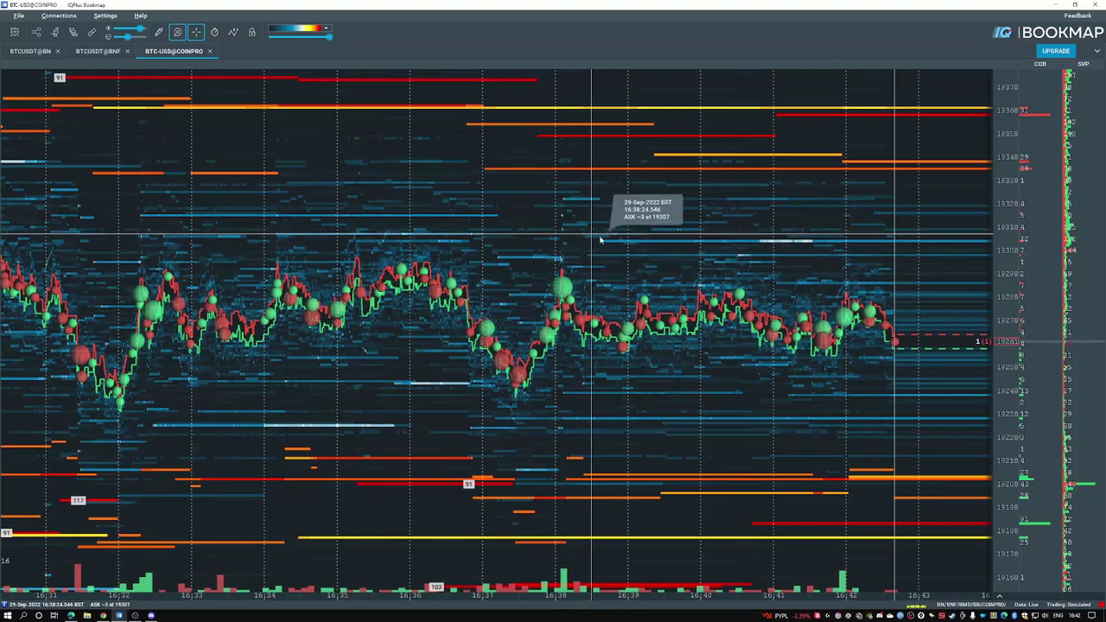
# Return to the BTCUSDT@BNF chart tab
pyautogui.click(95, 52)
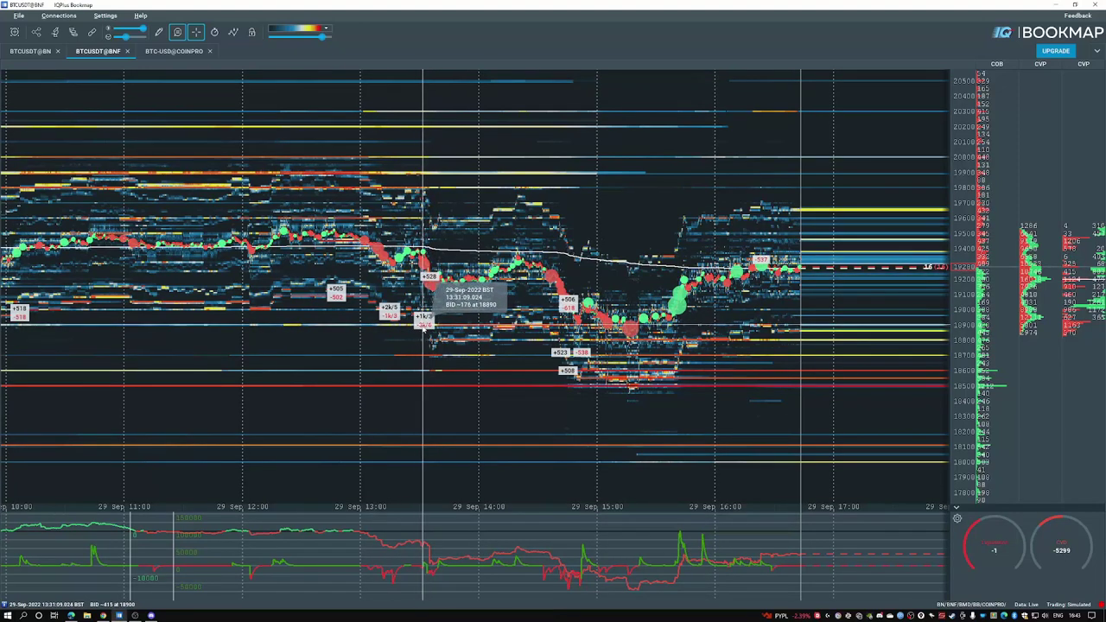
# Zoom the BTCUSDT@BNF price axis to about 20100–18200 so the liquidity markers spread apart
pyautogui.scroll(3, 786, 333)
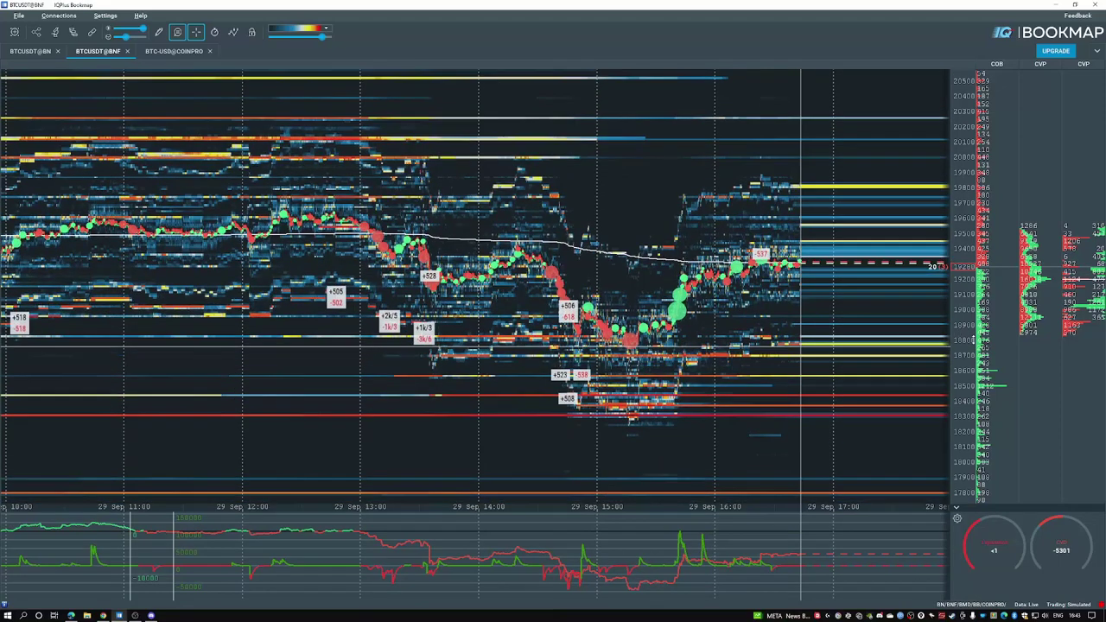
pyautogui.scroll(1, 693, 324)
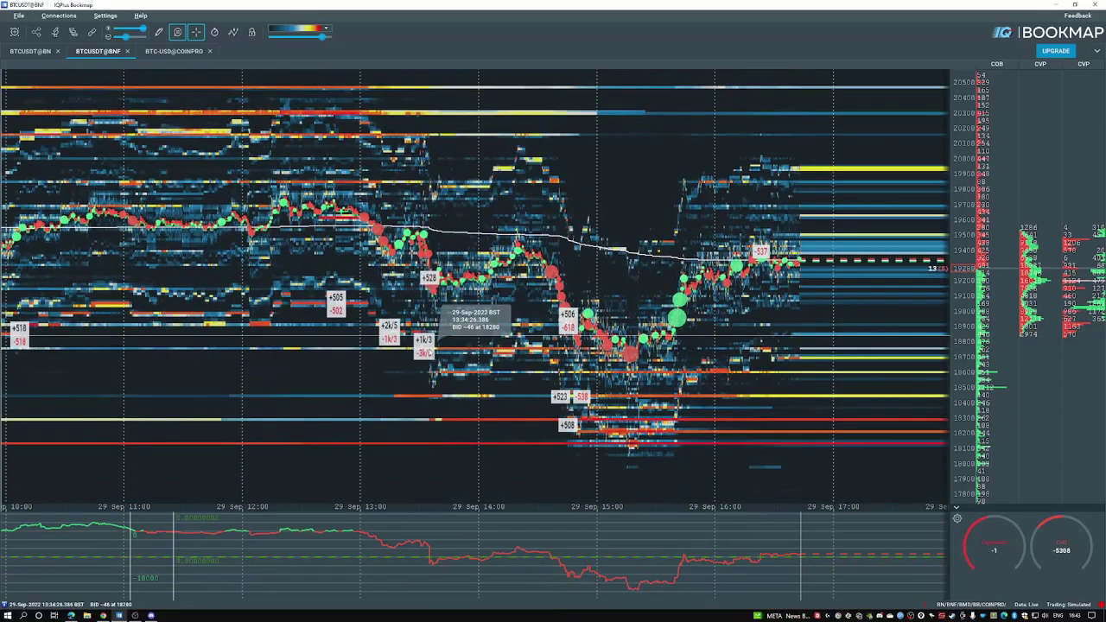
pyautogui.scroll(1, 455, 351)
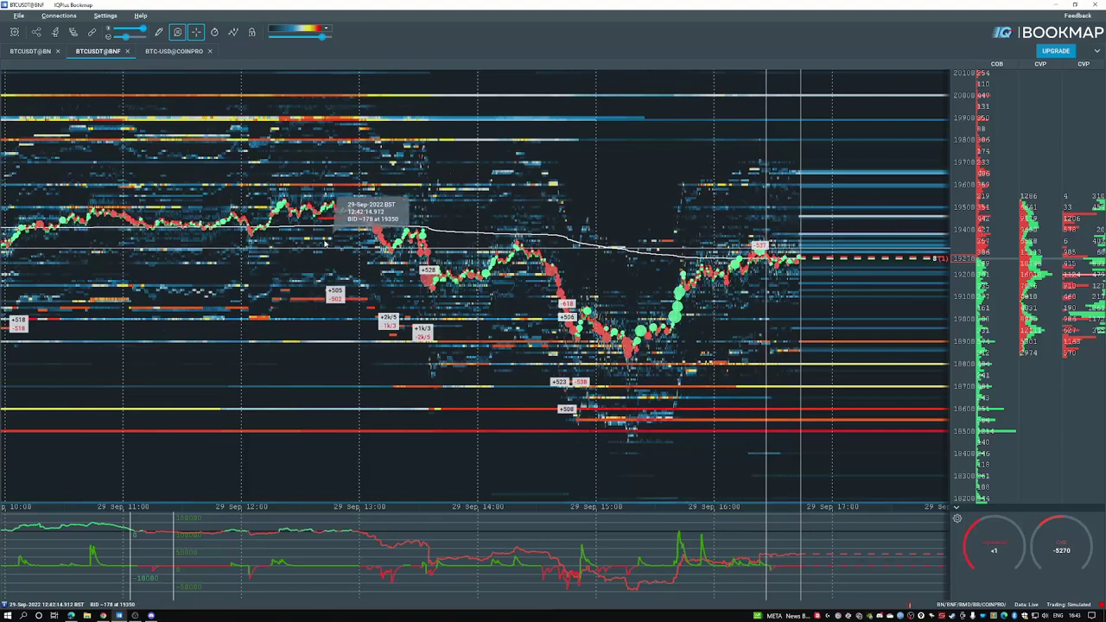
# Pan the BTCUSDT@BNF heatmap right to bring history from about 10:00 to the left edge
pyautogui.moveTo(255, 173); pyautogui.dragTo(275, 252)
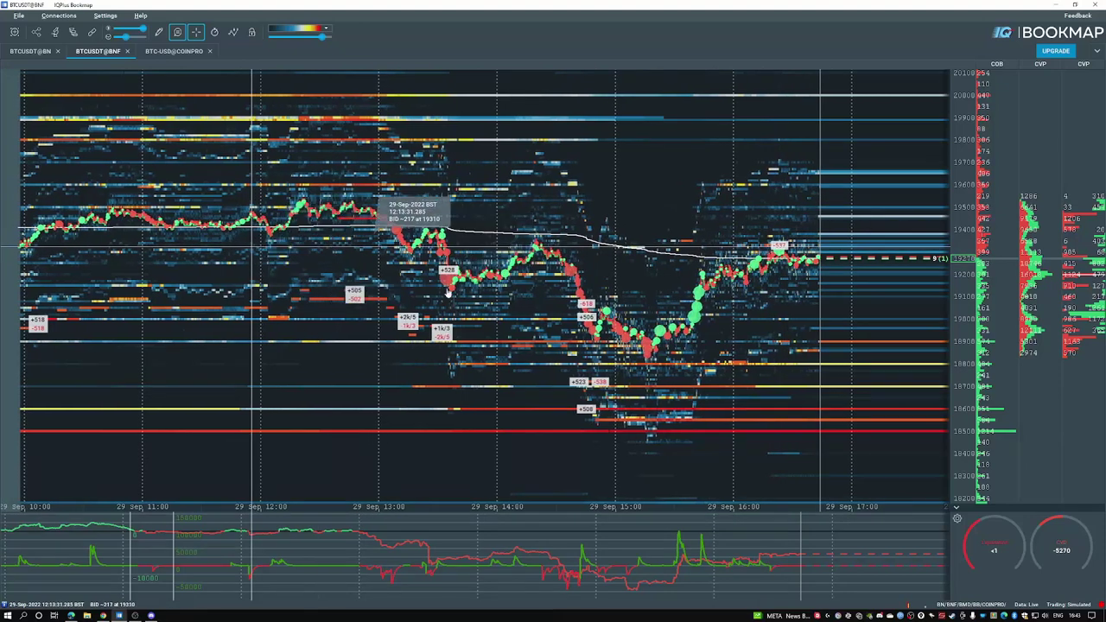